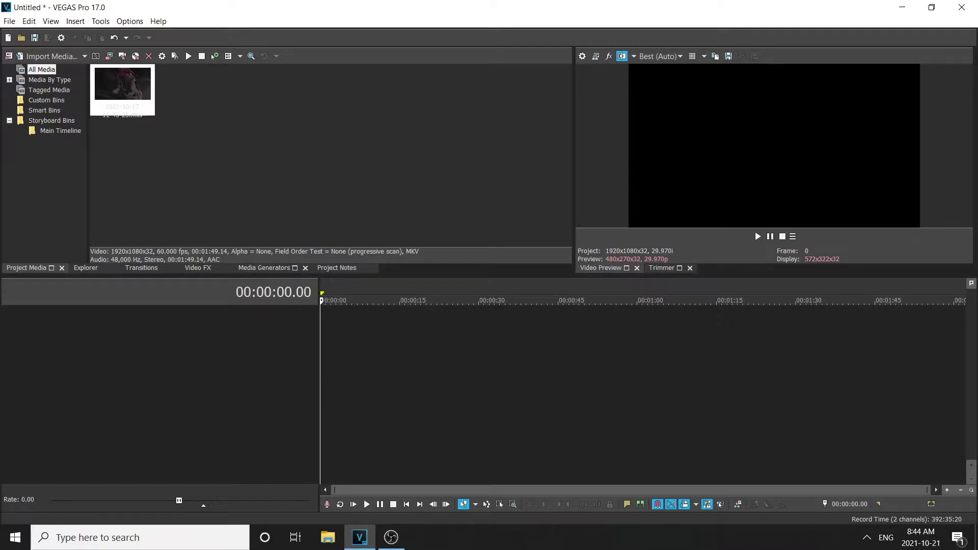
Step: Place the recorded MKV clip on the timeline, with the cursor at about 32 seconds
drag(122, 84, 328, 336)
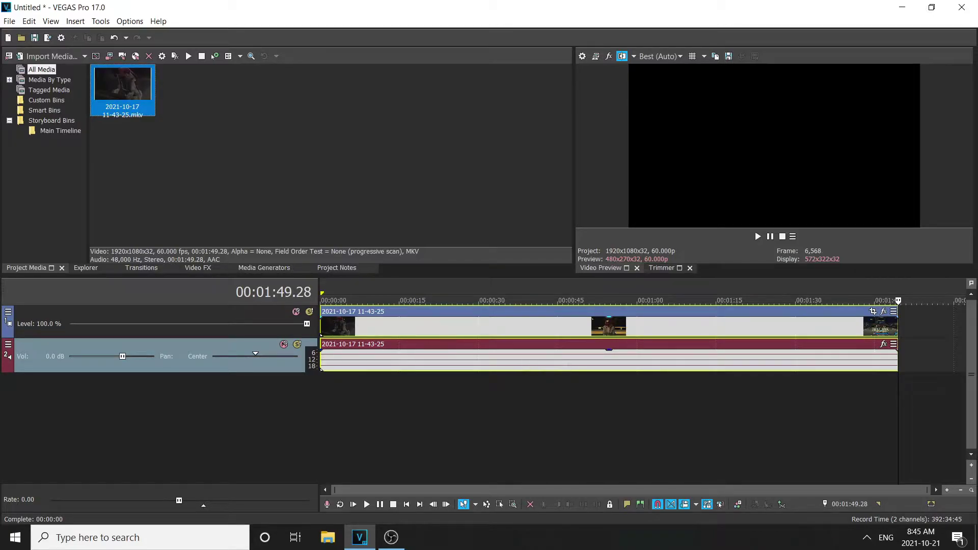
click(491, 325)
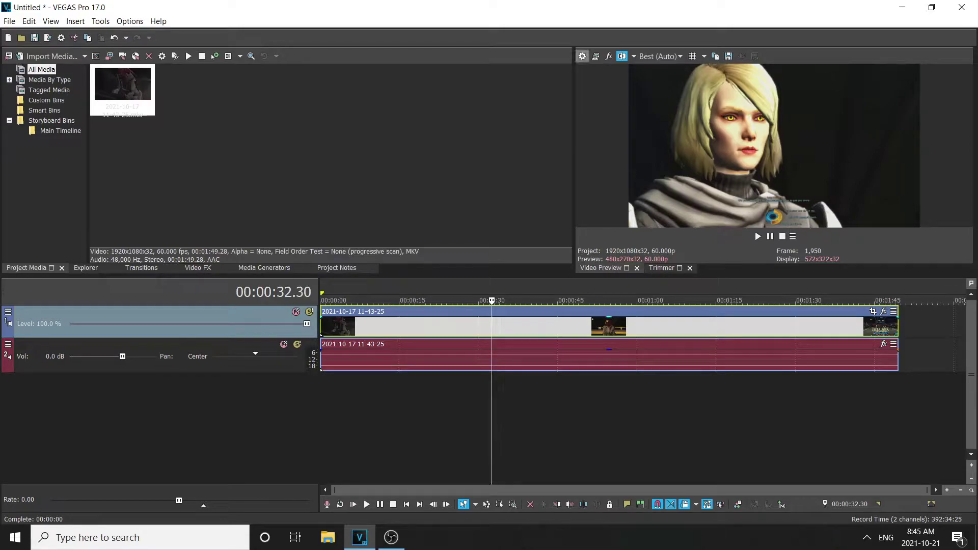
Step: Set the project video frame to width 1080 and height 1920, then apply and confirm
click(582, 55)
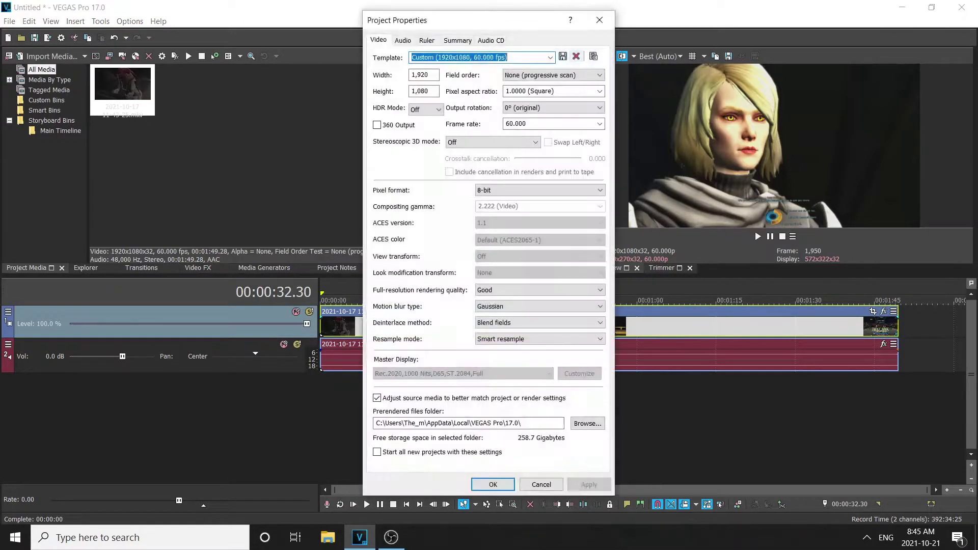
key(Tab)
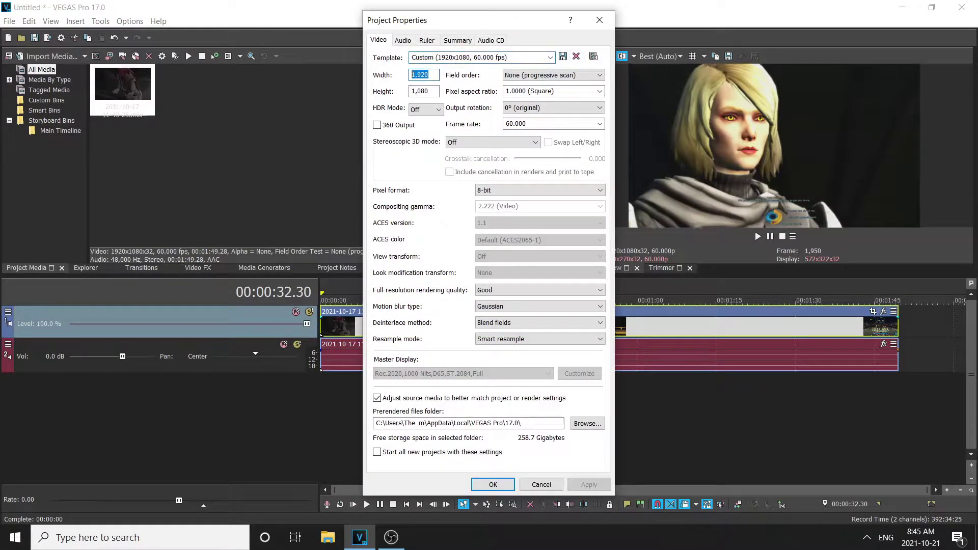
text(10)
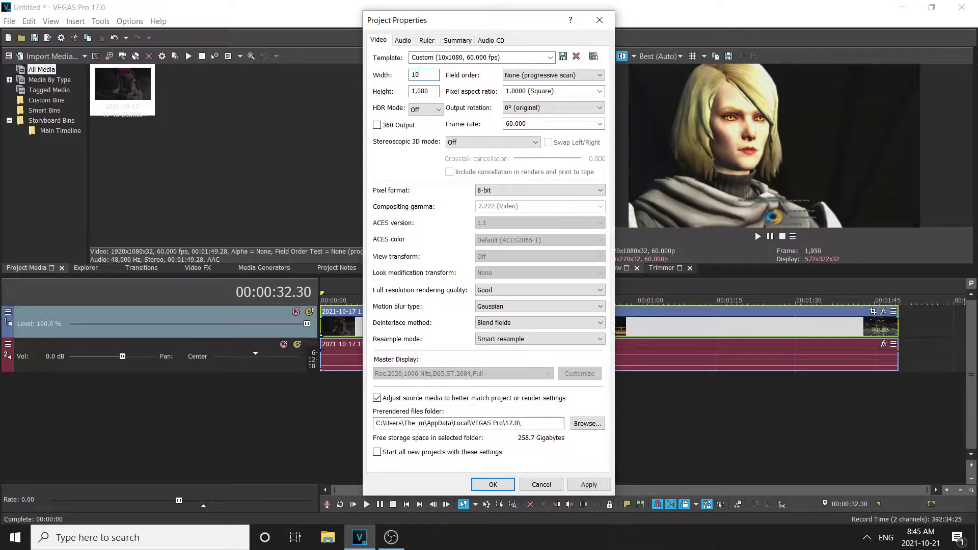
text(80)
key(Tab)
text(1920)
click(588, 484)
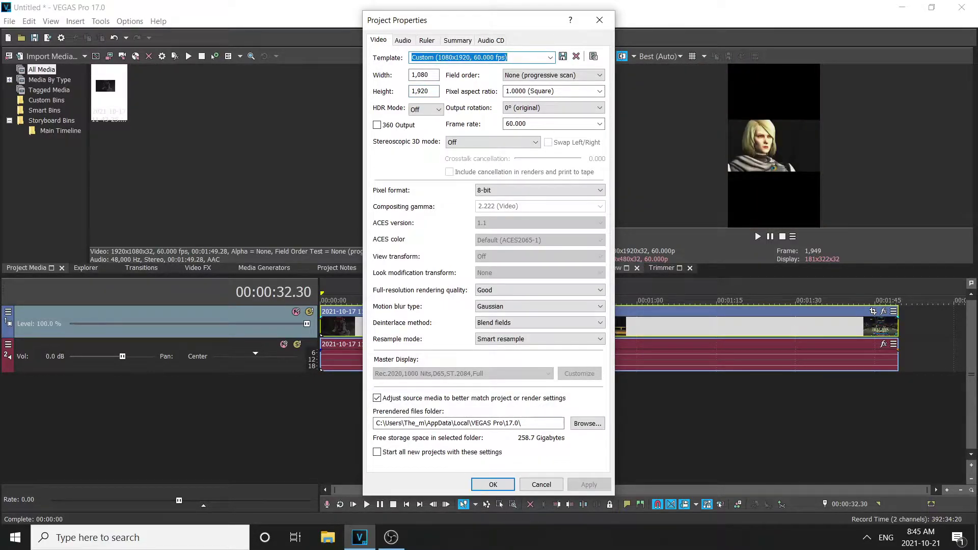
click(599, 20)
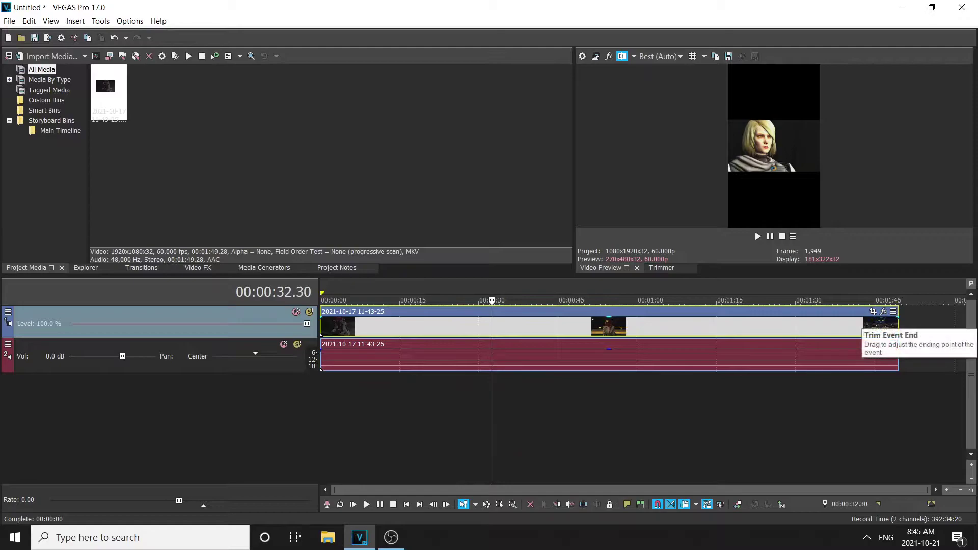
Step: Trim the clip's right edge back to about 1:00 and stop playback
drag(896, 315, 651, 316)
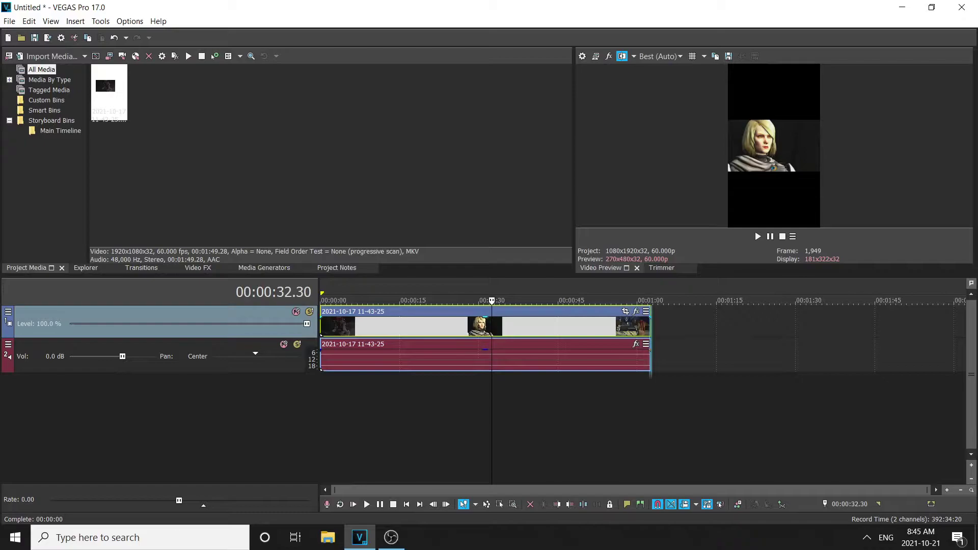
drag(651, 329, 647, 329)
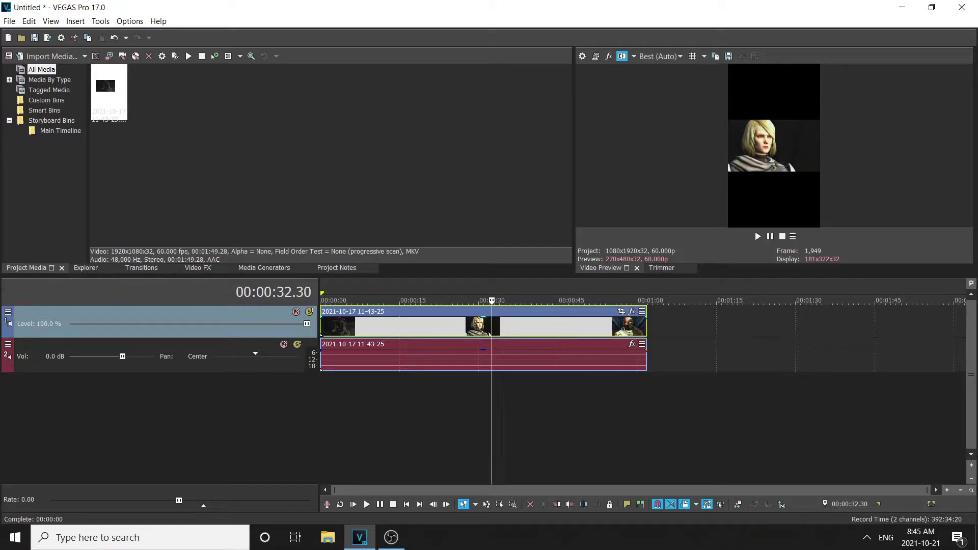
key(Return)
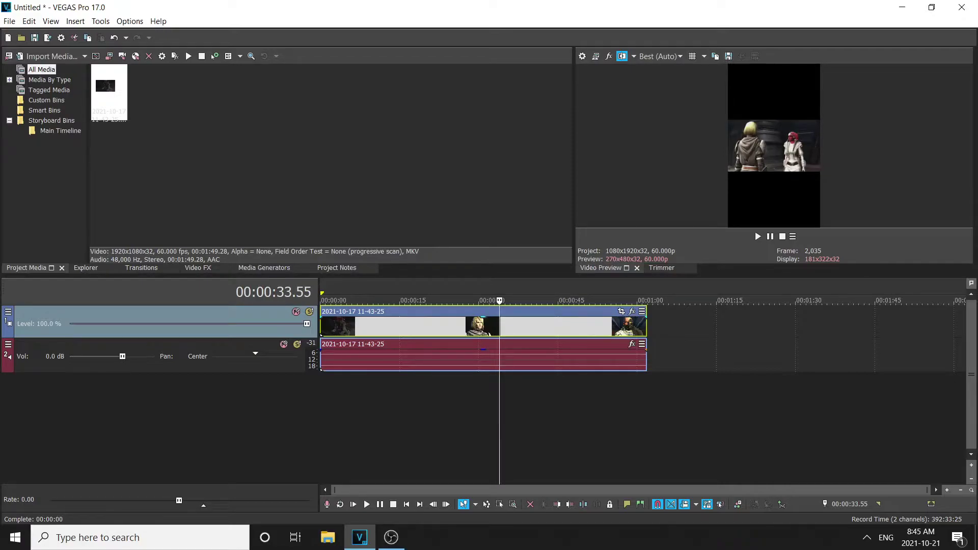
click(622, 311)
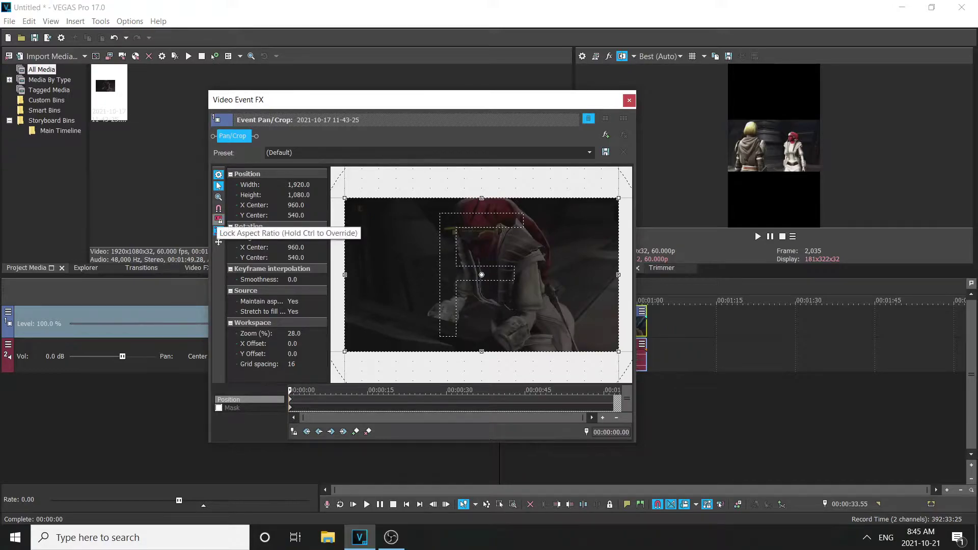
Step: Lock the Pan/Crop aspect ratio and enter width 1080 and height 1920
click(219, 219)
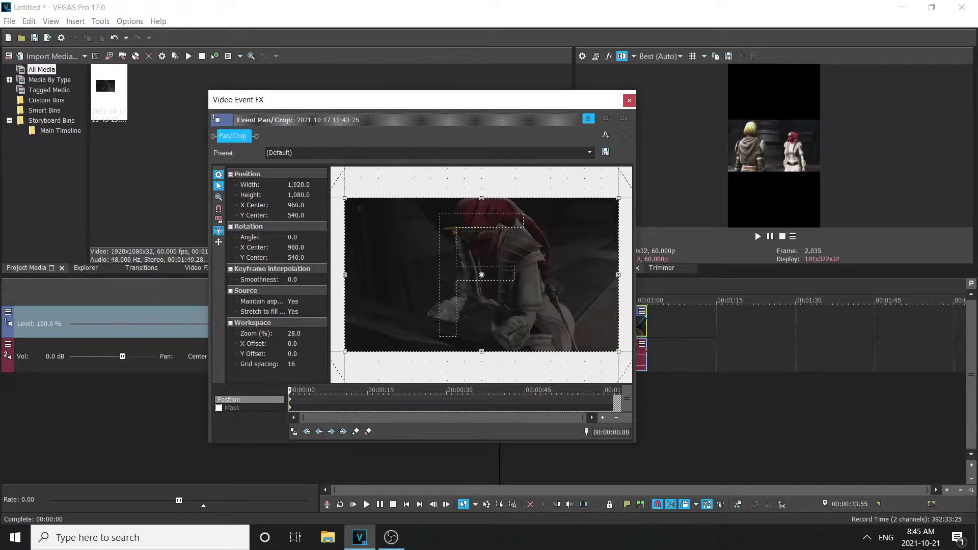
click(298, 184)
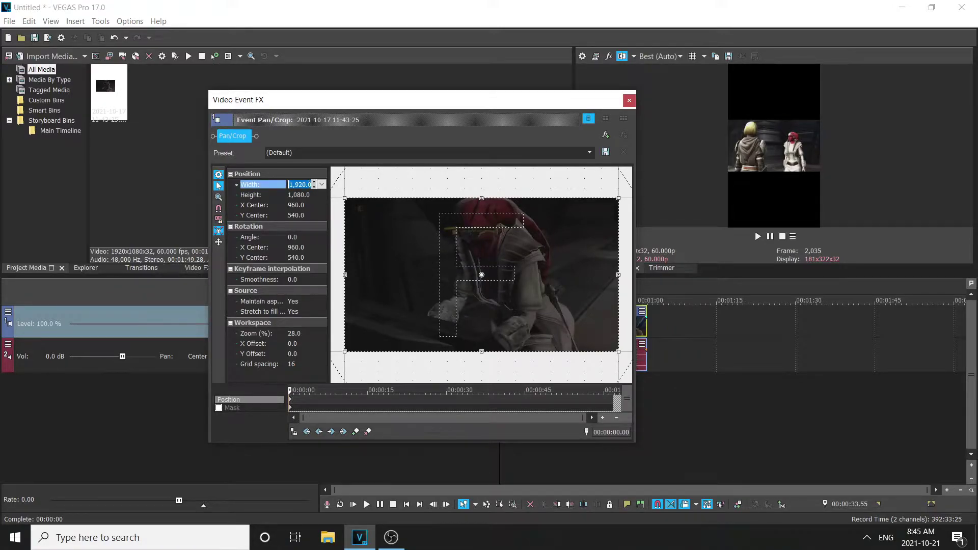
text(1080)
key(Tab)
text(19)
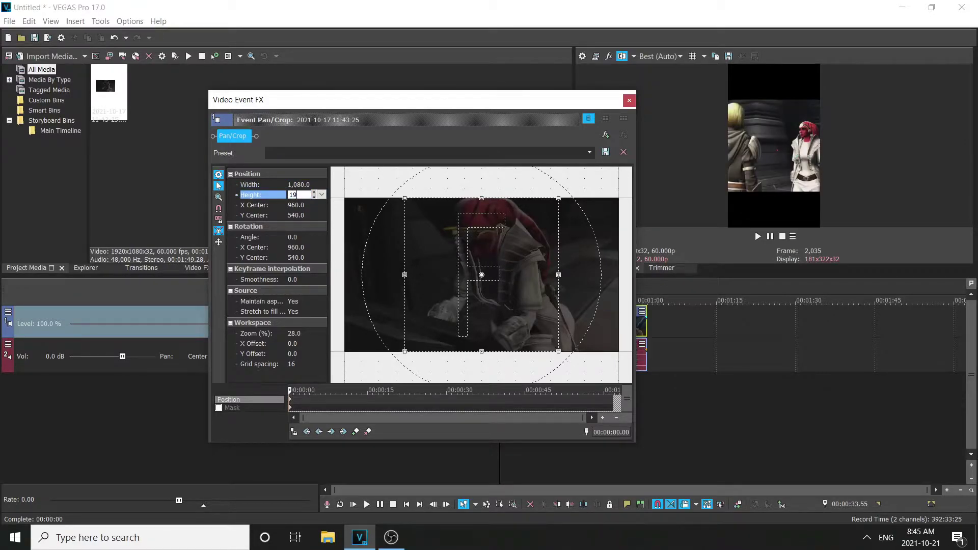
text(,920)
key(Return)
scroll(481, 276, down, 1)
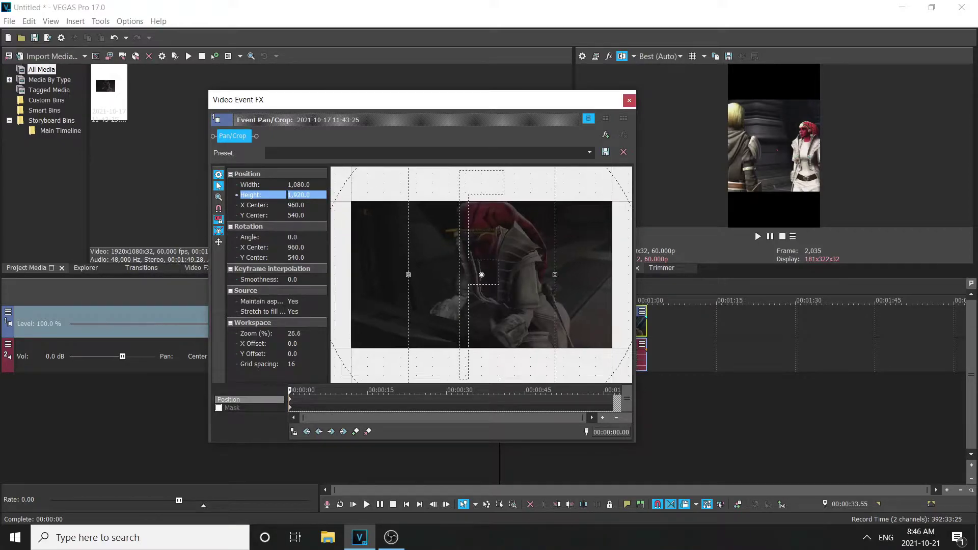
scroll(482, 275, down, 1)
scroll(482, 276, down, 1)
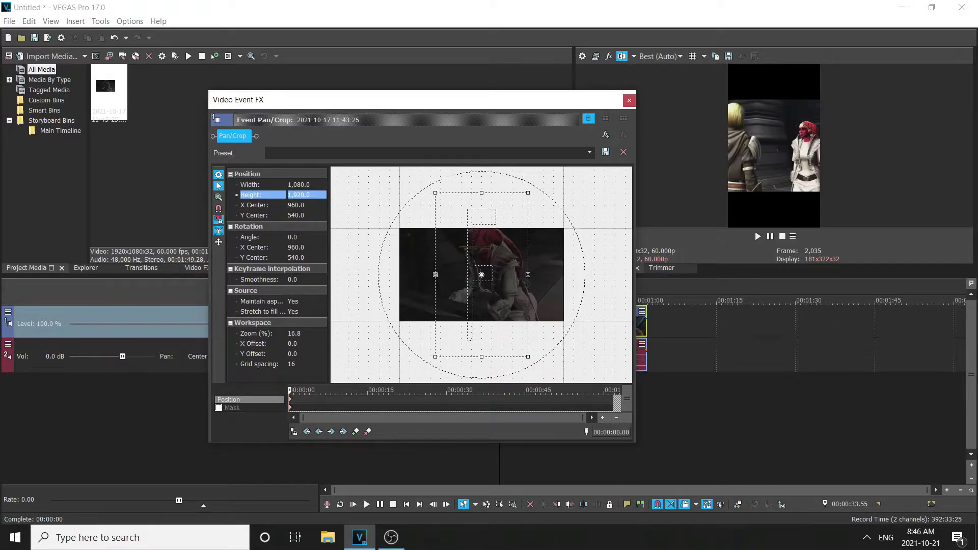
Step: Resize the crop box and shift the framing toward the character
drag(528, 275, 547, 274)
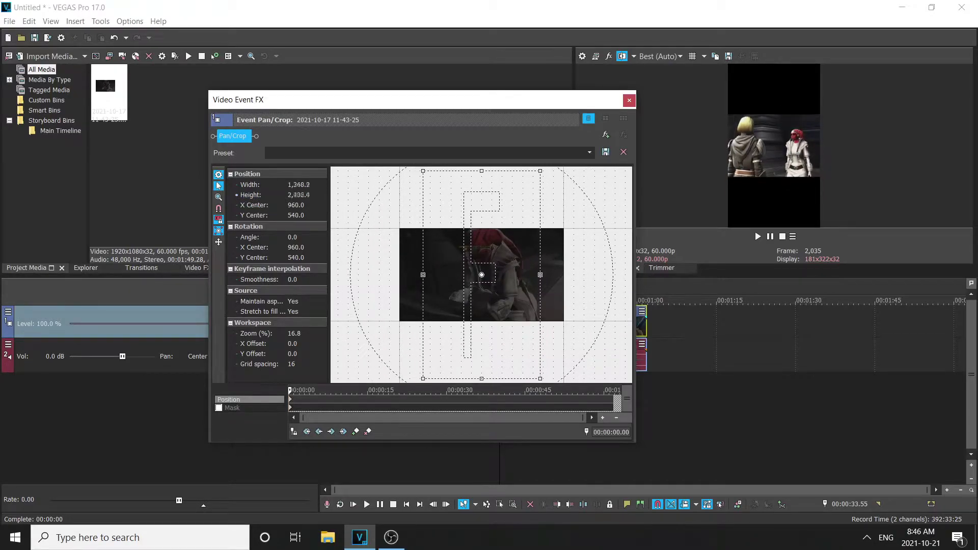
mouse_move(548, 275)
mouse_down()
mouse_move(508, 275)
mouse_move(524, 275)
mouse_up()
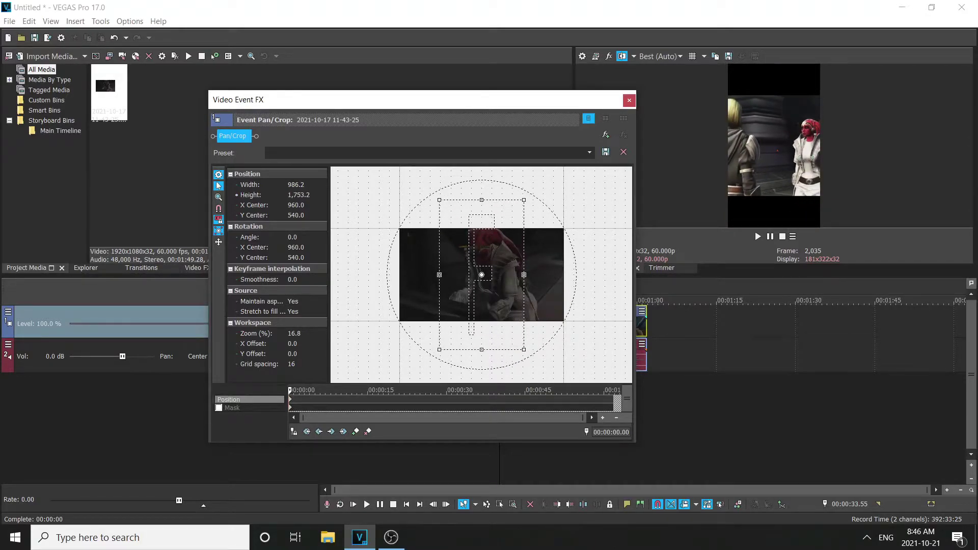
mouse_move(482, 274)
mouse_down()
mouse_move(531, 269)
mouse_move(513, 262)
mouse_move(424, 279)
mouse_move(481, 274)
mouse_up()
Step: Re-enter the crop as 1080 wide by 1920 high and commit the values
double_click(298, 185)
text(1080)
key(Tab)
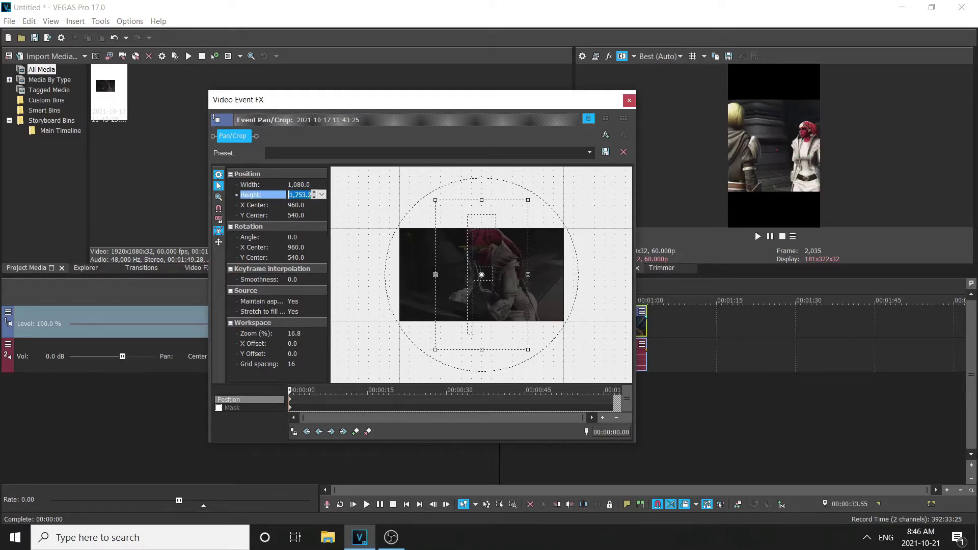
text(1920)
key(Tab)
key(Return)
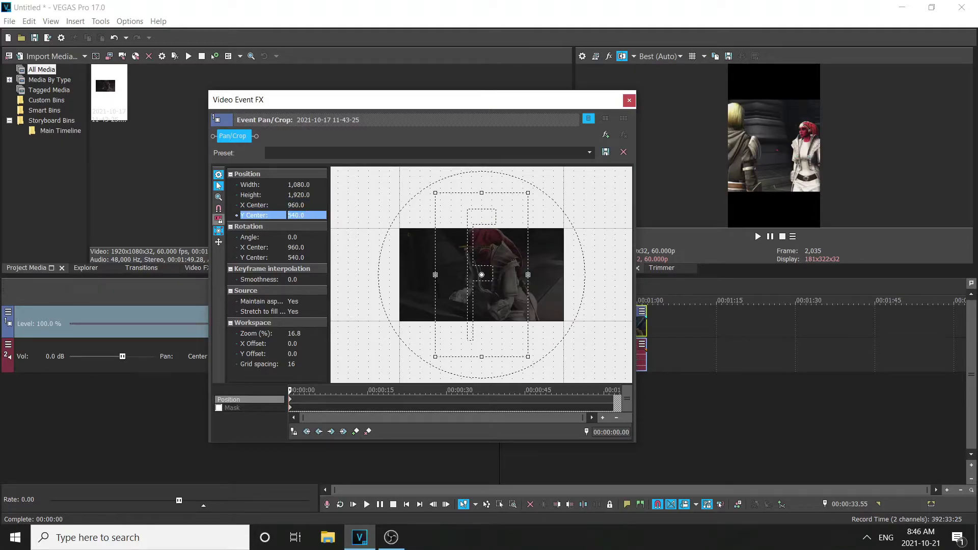
scroll(481, 274, up, 3)
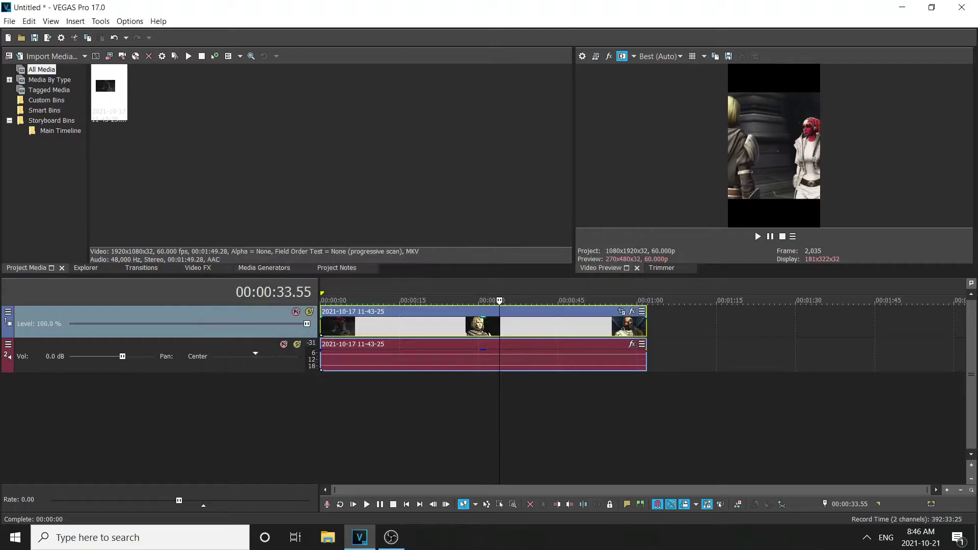
Step: Close the Video Event FX window and open the File menu
click(630, 100)
click(10, 20)
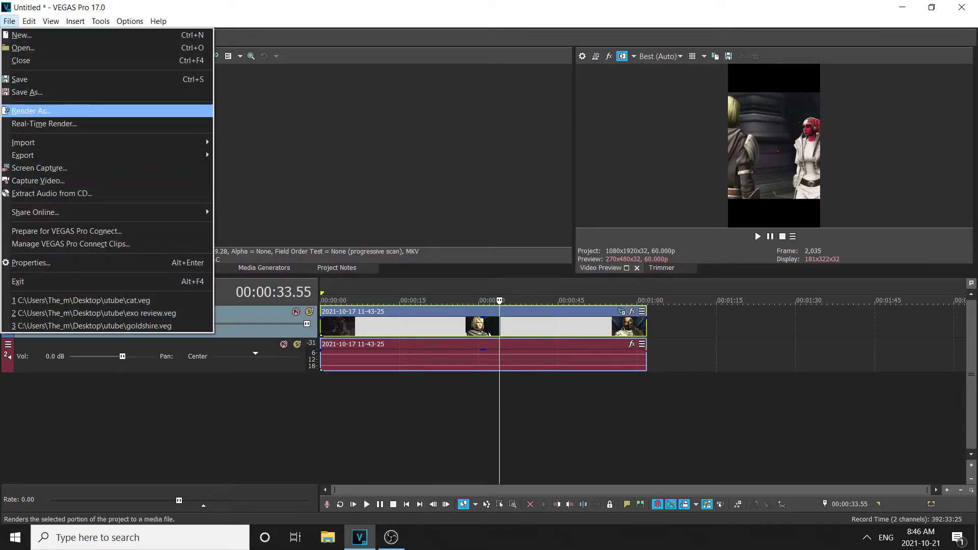
Step: Render as MAGIX HEVC/AAC MP4 with the Yuotubeshortmode 1080x1920 template, reviewing its settings
click(31, 110)
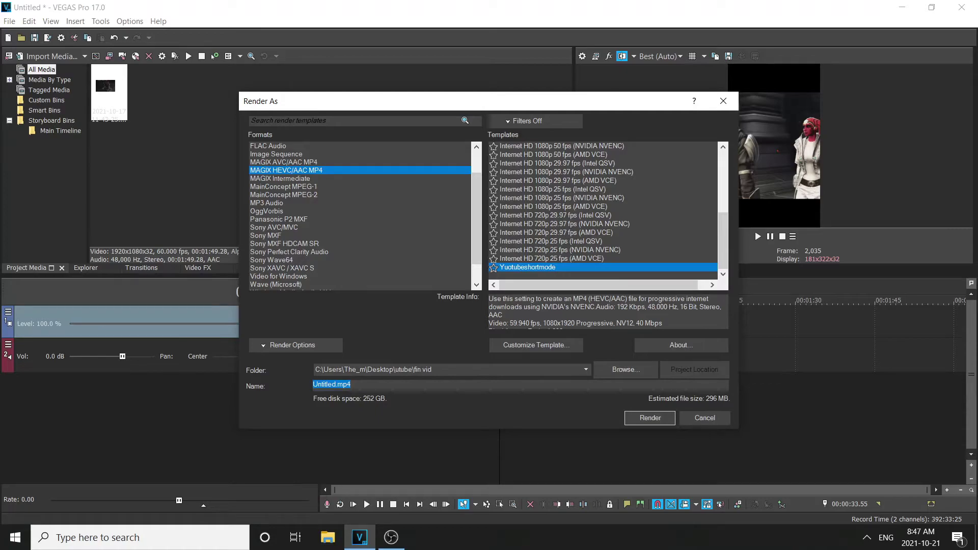
click(536, 345)
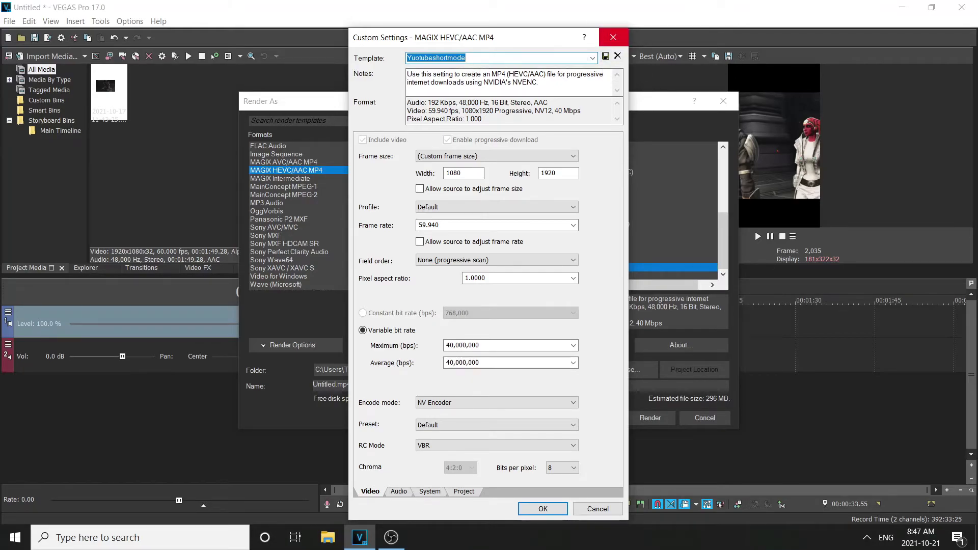
click(613, 37)
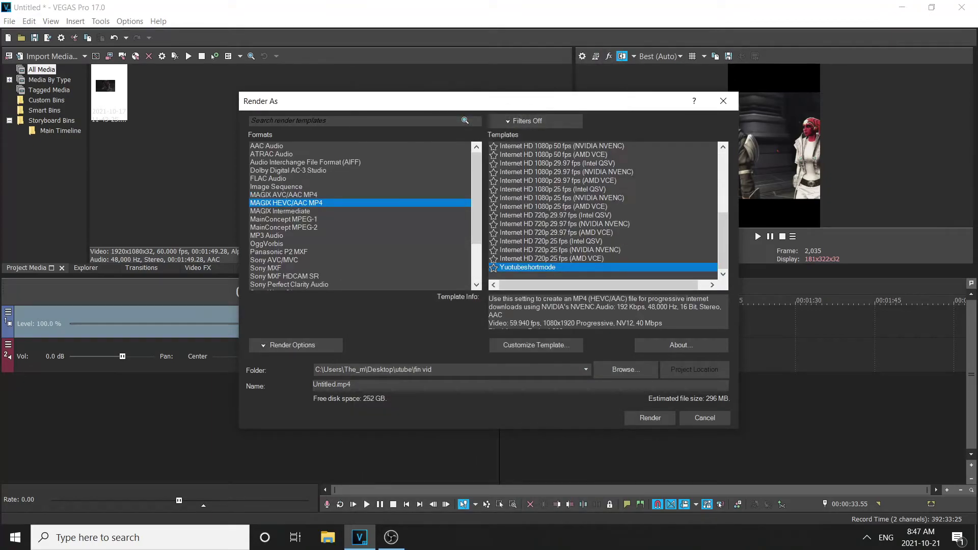